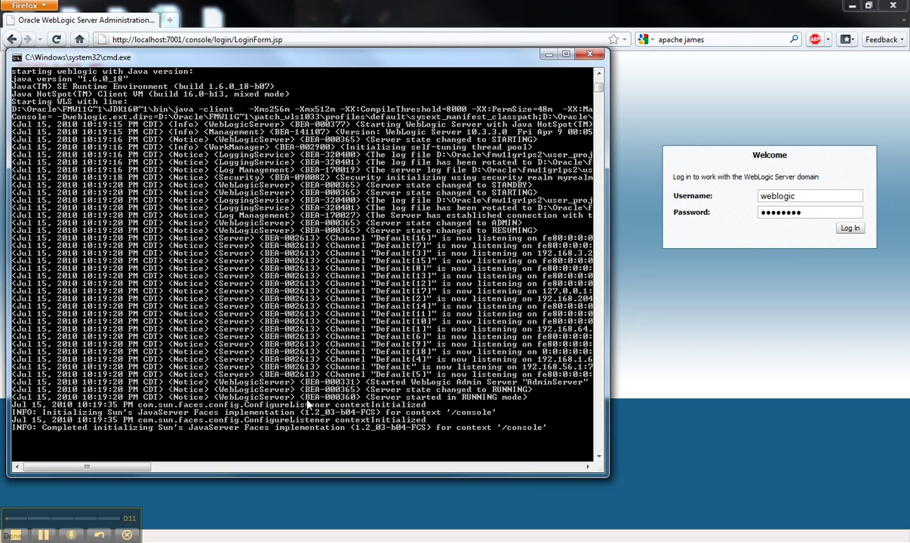
Mark the BEA-000360 message ID in the server log and log in to the WebLogic administration console.
left_click_drag(303, 400, 352, 403)
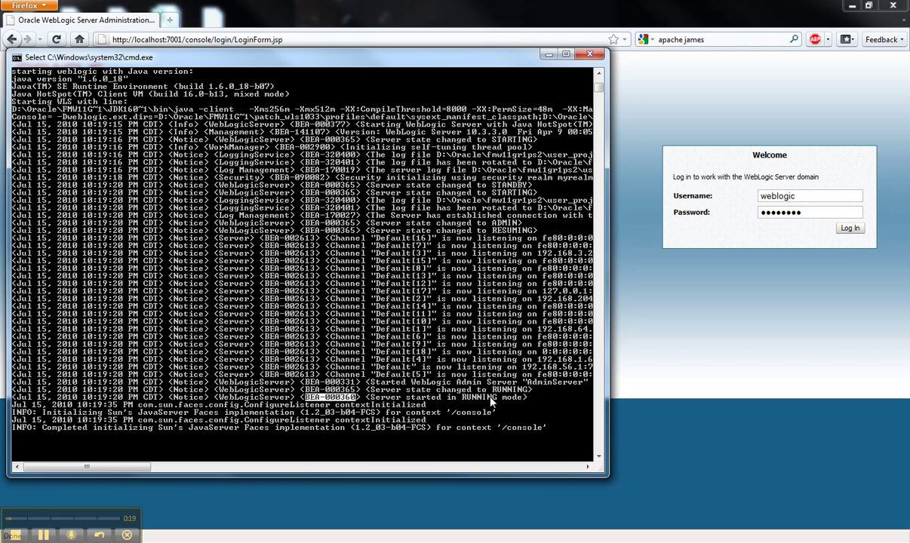
left_click(811, 210)
left_click(848, 228)
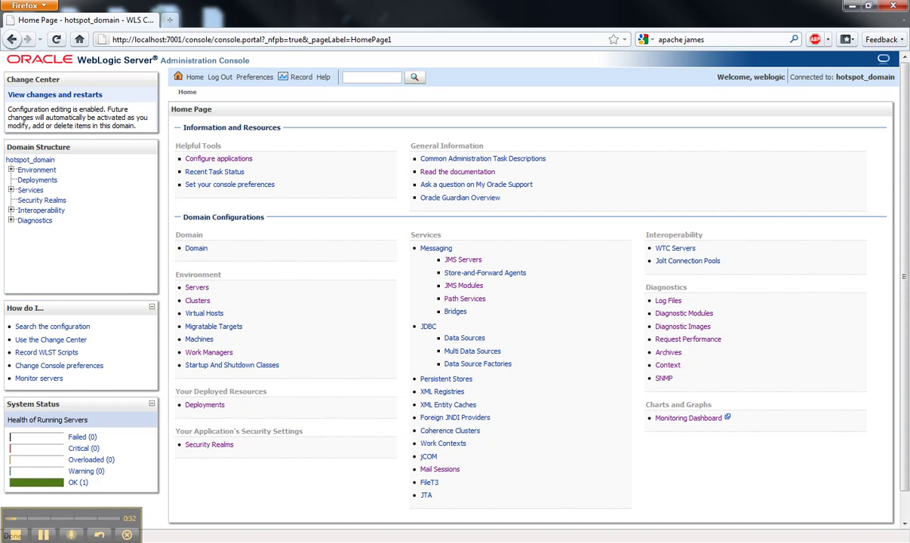
Start a new mail session under Services with both its name and JNDI name set to myMailSession.
left_click(11, 190)
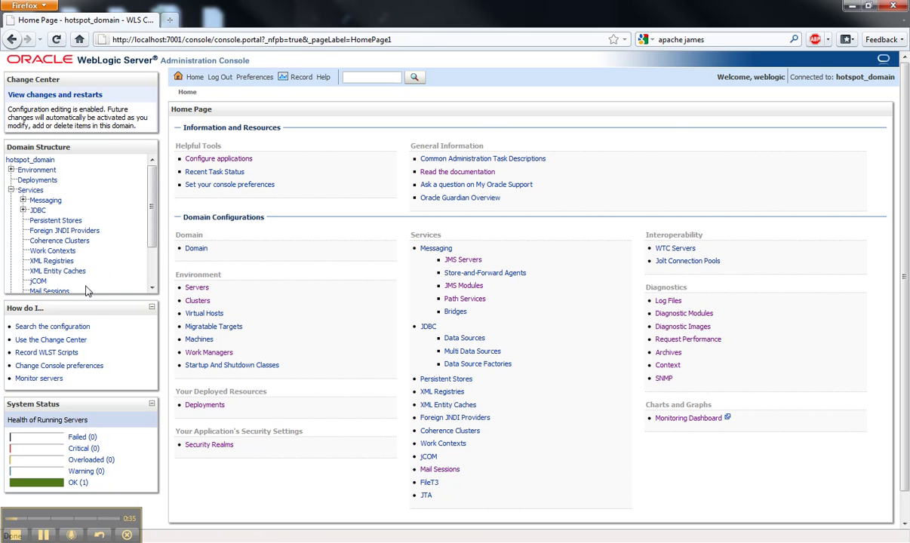
left_click(56, 291)
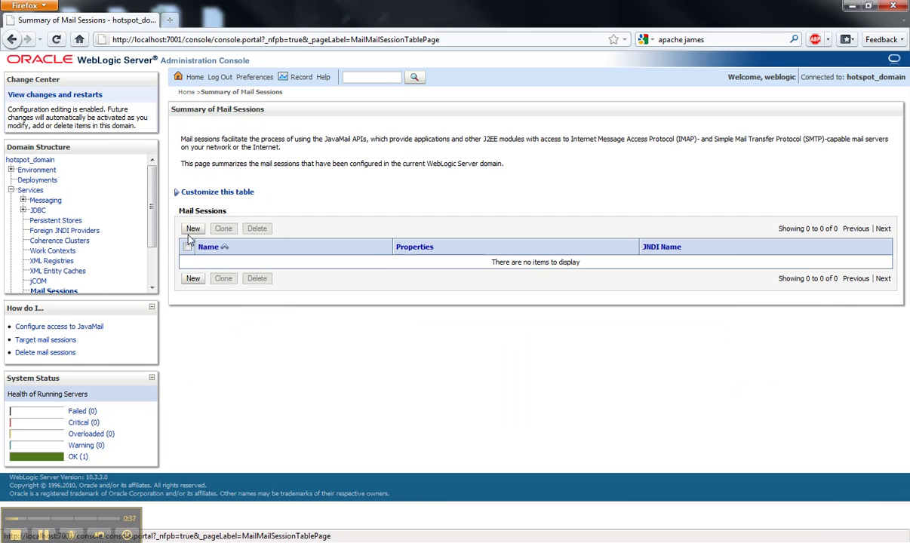
left_click(193, 229)
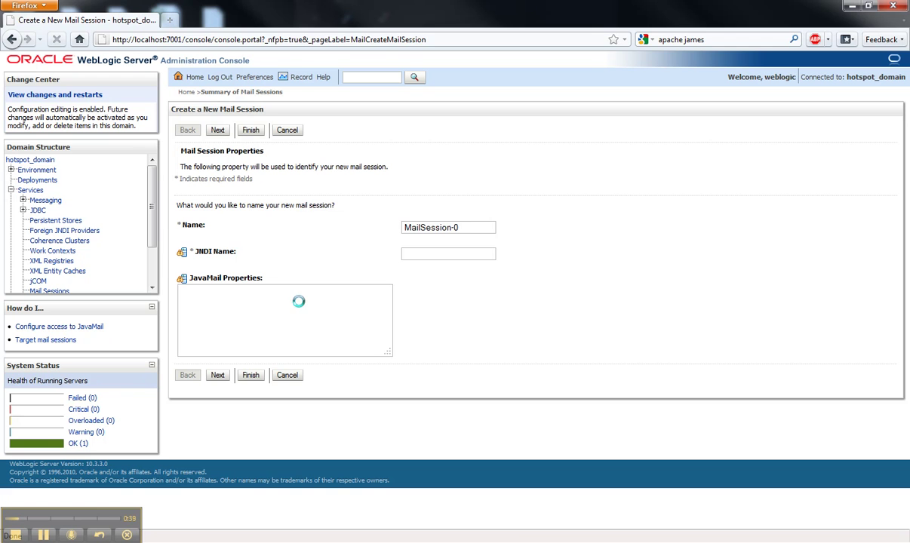
left_click_drag(466, 227, 384, 220)
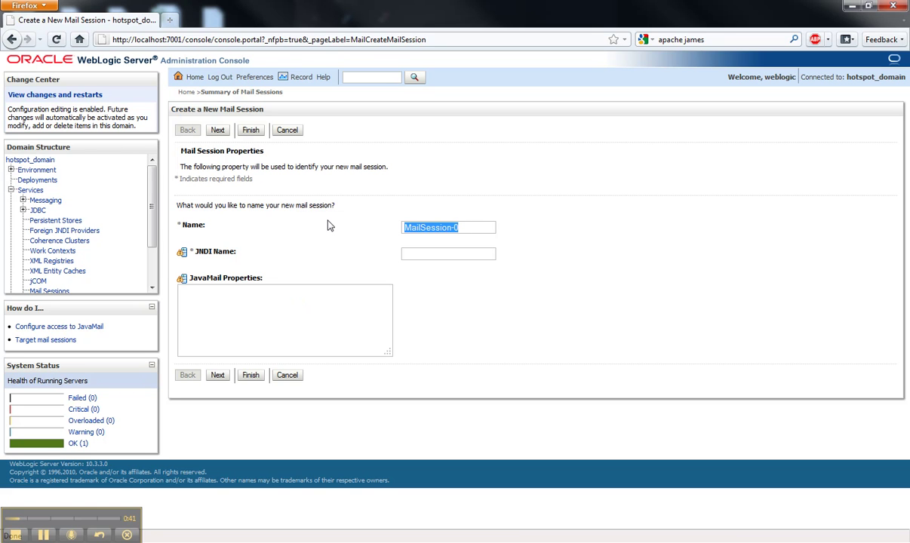
type("m")
key("Down")
key("Return")
key("Tab")
type("m")
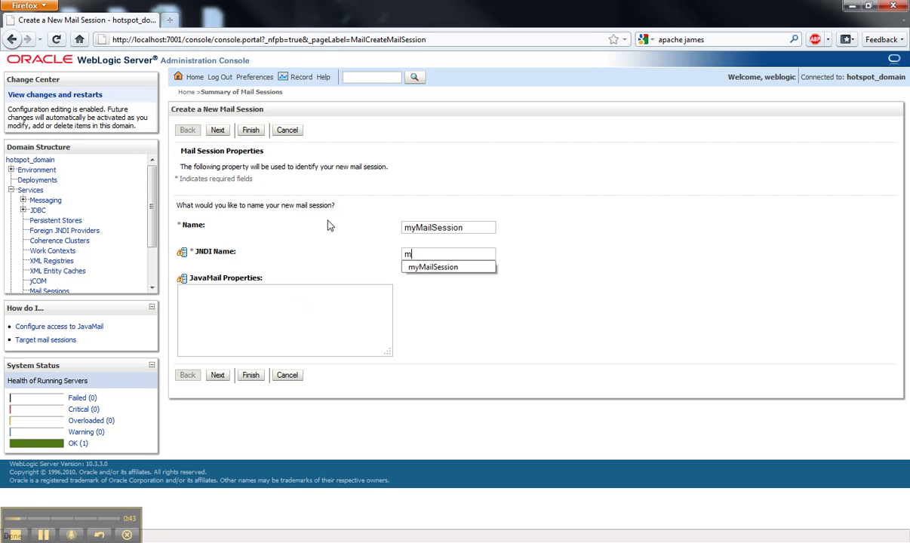
type("y")
key("Down")
key("Return")
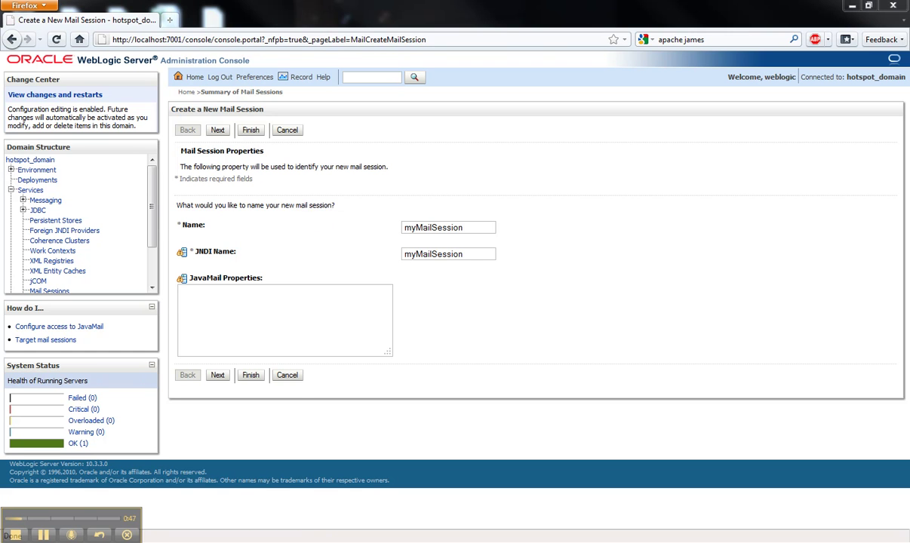
Set mail.host=localhost, mail.smtp.host=localhost, mail.transport.protocol=smtp and the mail.from sender address, and create the mail session targeted to AdminServer.
type("mail.host=localhost; mail.smtp.host=localhost; mail.transport.protocol=smtp; mail.from=weblogic@localhost")
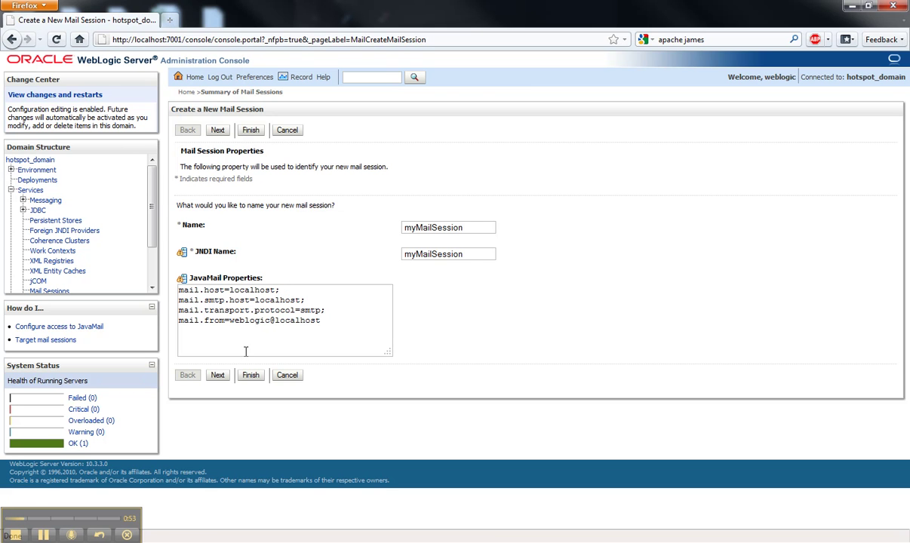
left_click(218, 375)
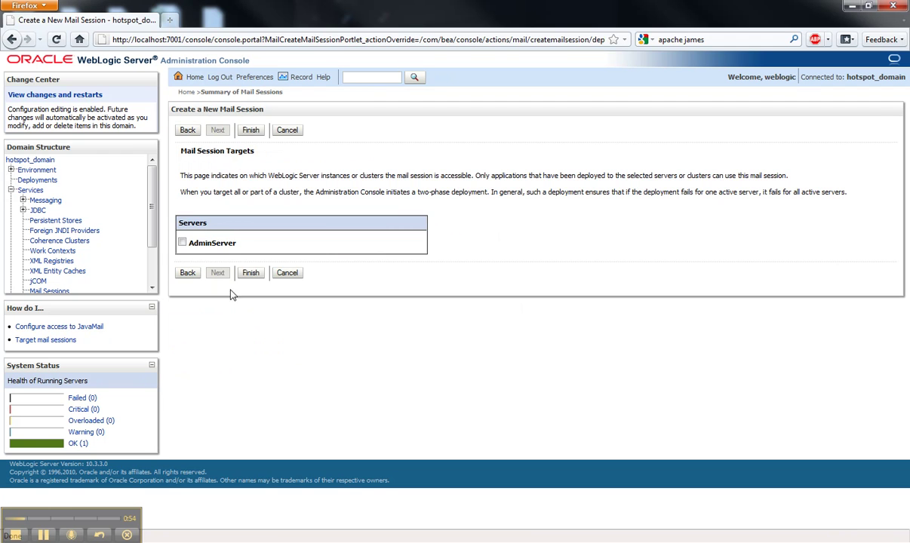
left_click(181, 242)
left_click(250, 273)
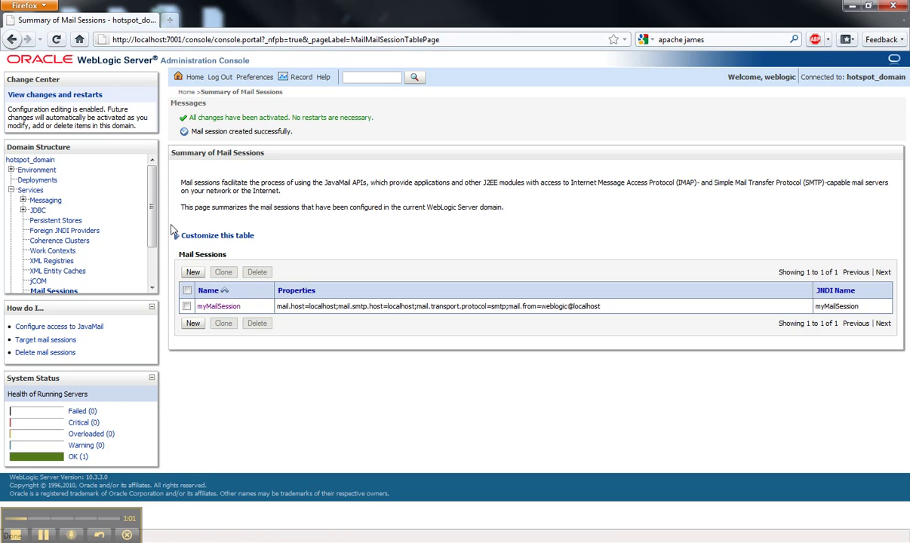
Create a diagnostic system module named myDiagnosticsSystemModule.
scroll(144, 234, "down", 2)
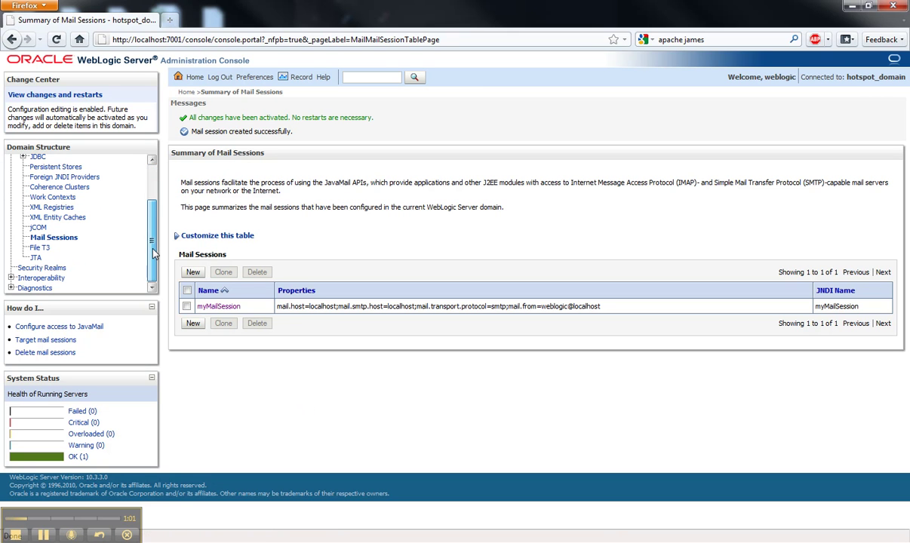
left_click(11, 288)
scroll(139, 240, "down", 3)
left_click(58, 239)
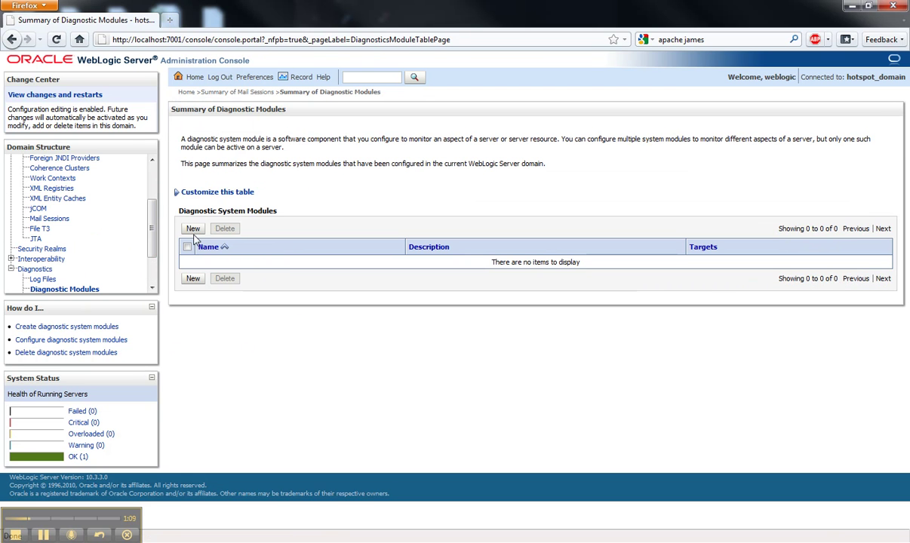
left_click(193, 230)
key("ctrl+a")
key("BackSpace")
type("my")
key("Down")
key("Return")
left_click(184, 366)
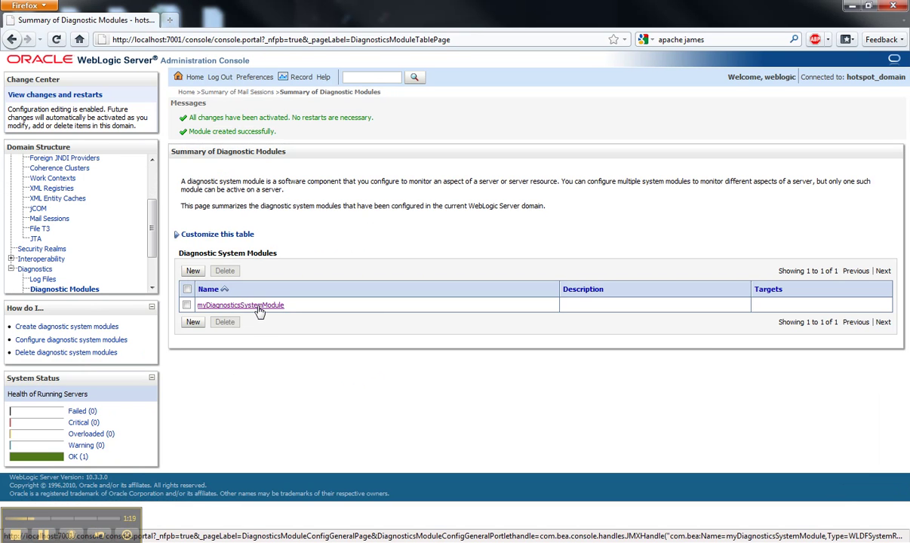
Target myDiagnosticsSystemModule to AdminServer, save the setting and check the server's command window.
left_click(259, 308)
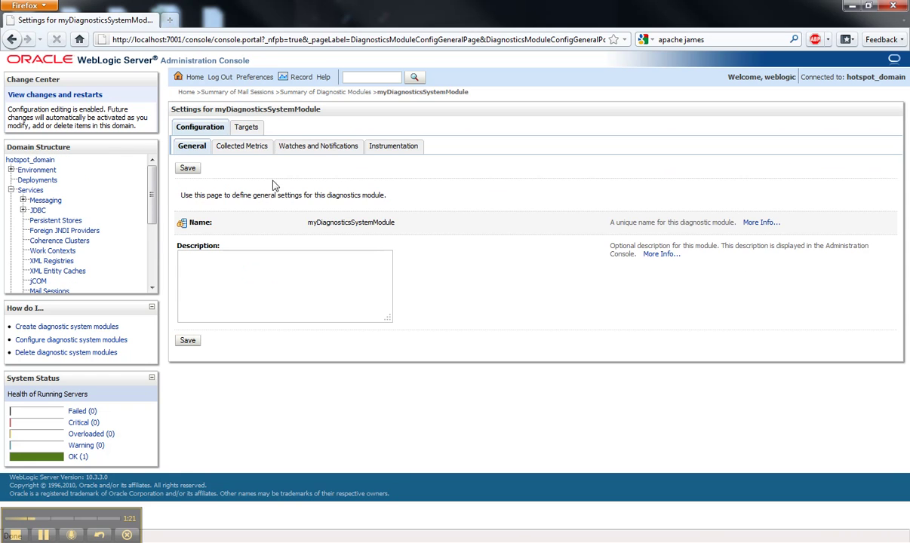
left_click(251, 130)
left_click(181, 227)
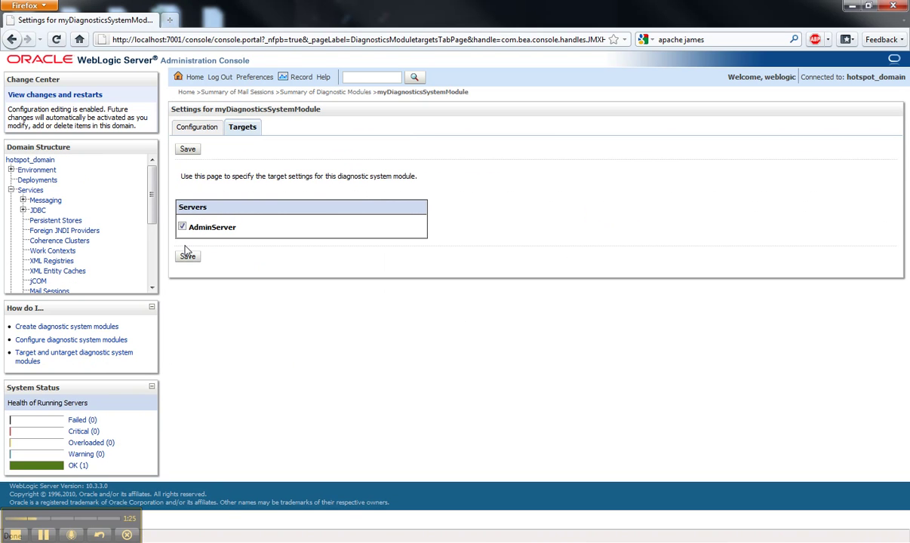
left_click(188, 257)
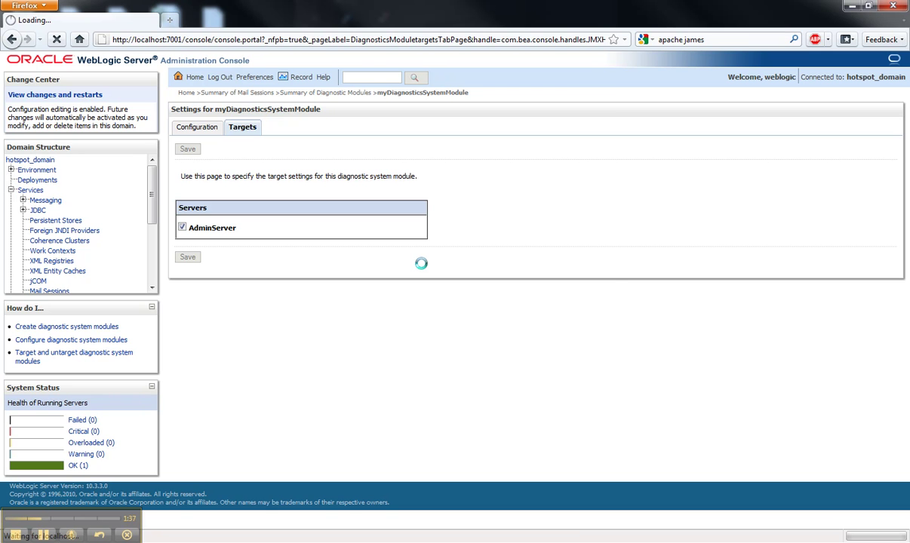
key("alt+Tab")
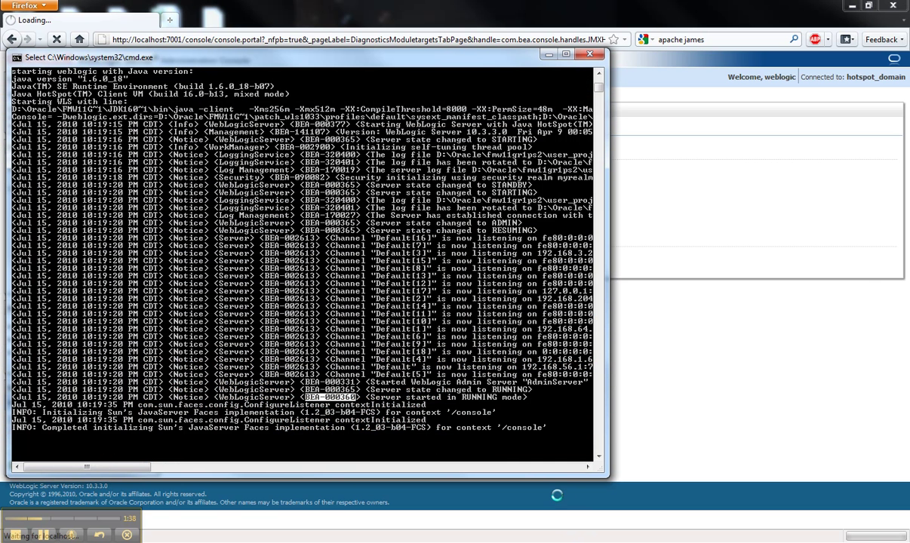
left_click(533, 171)
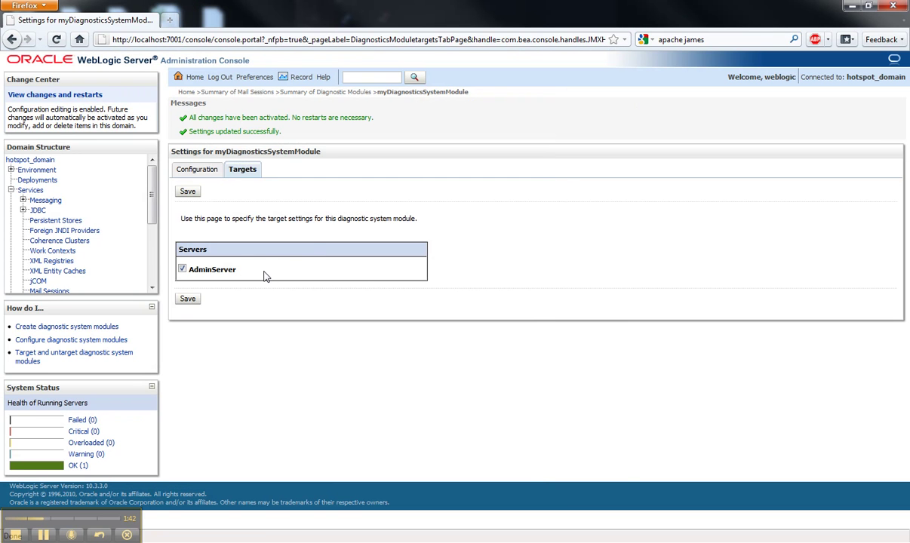
Set the Log Watch Severity of myDiagnosticsSystemModule to Notice, checking it against the server log, and save.
left_click_drag(152, 198, 151, 258)
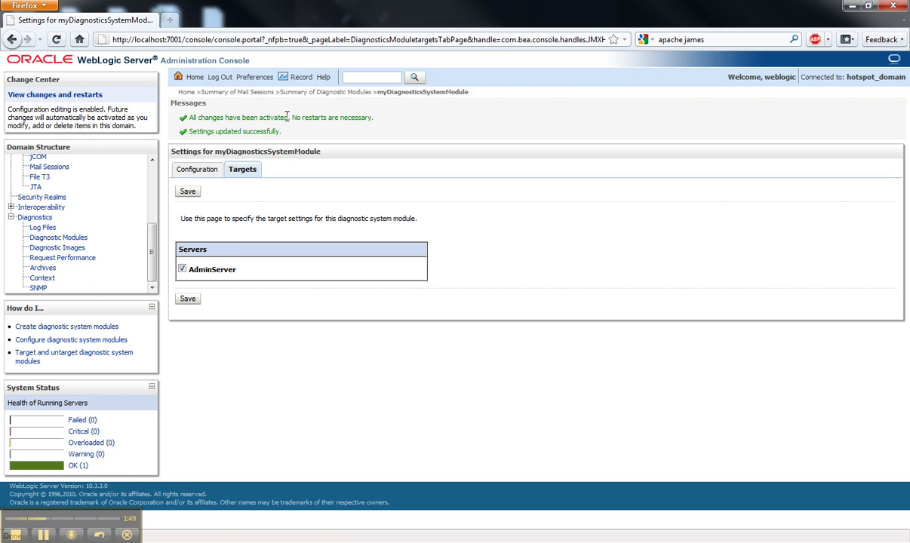
left_click(332, 92)
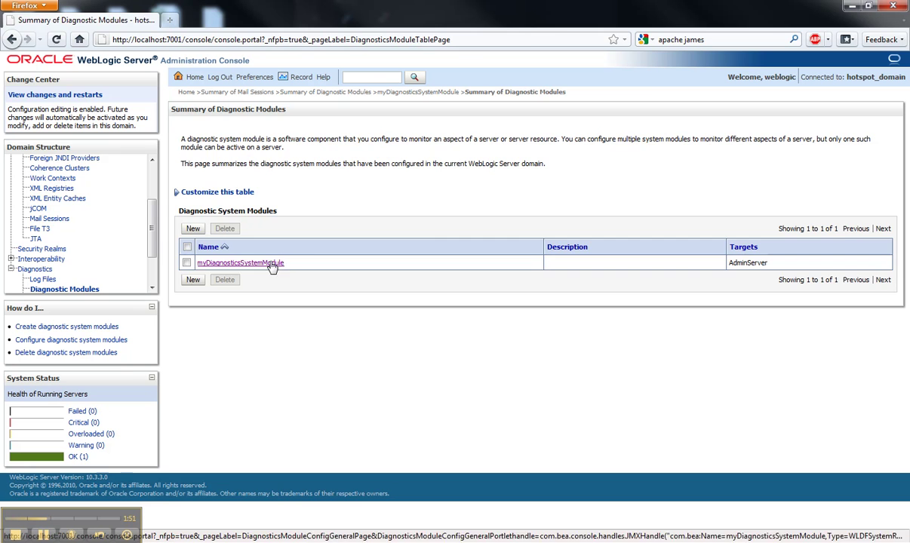
left_click(272, 263)
left_click(335, 148)
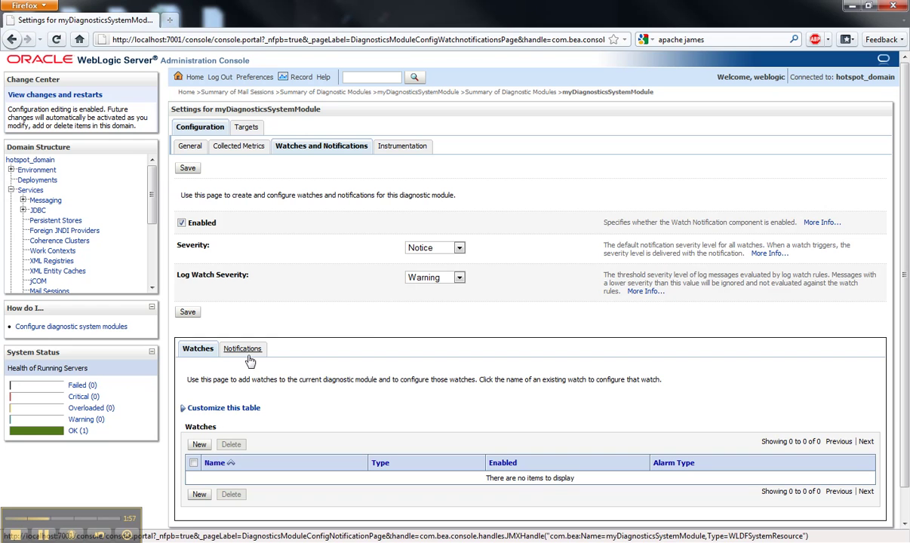
left_click(460, 278)
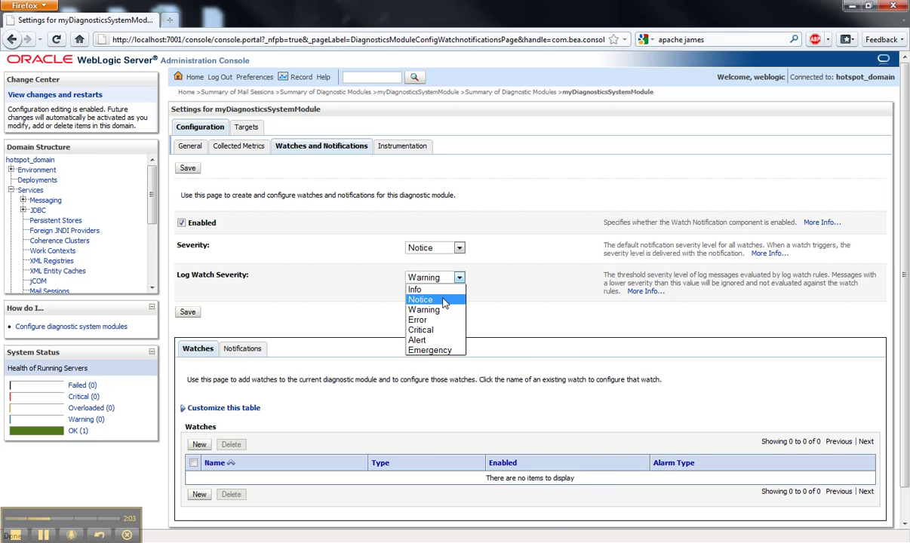
left_click(443, 303)
key("alt+Tab")
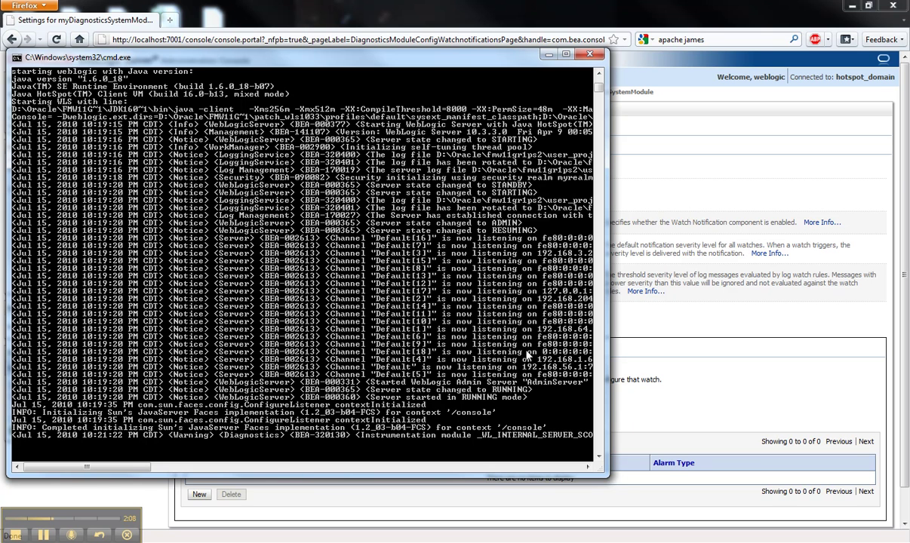
left_click(696, 178)
left_click(460, 278)
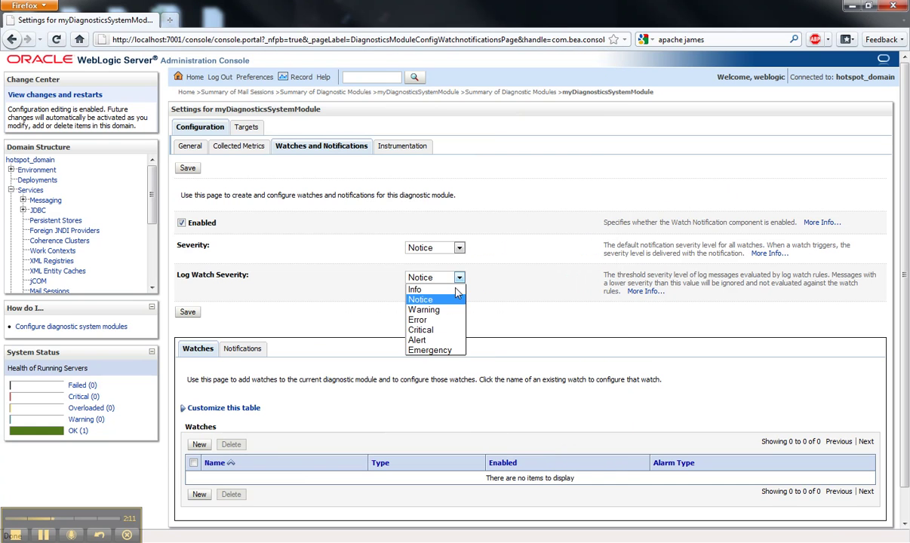
left_click(433, 299)
left_click(187, 312)
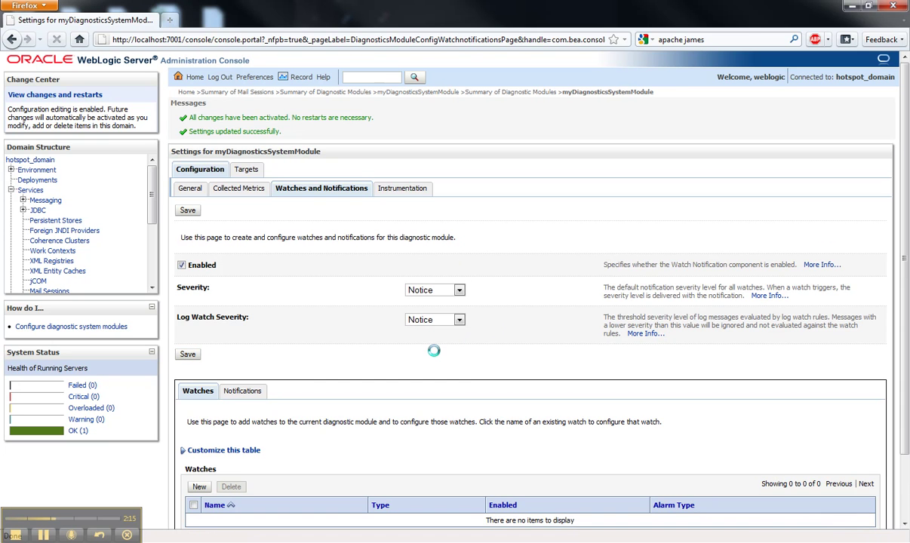
Start a new SMTP (E-Mail) notification in the diagnostic module, named weblogicEmail and enabled.
left_click(249, 390)
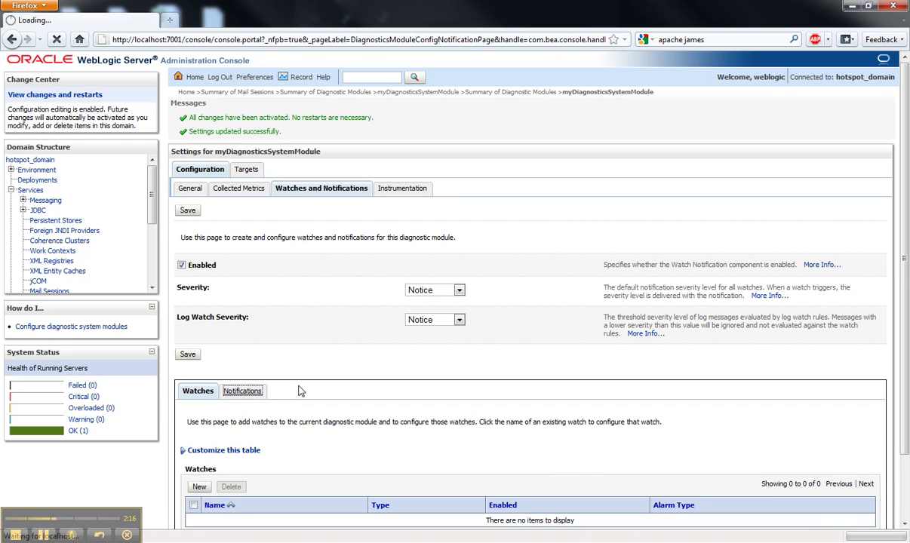
left_click(199, 494)
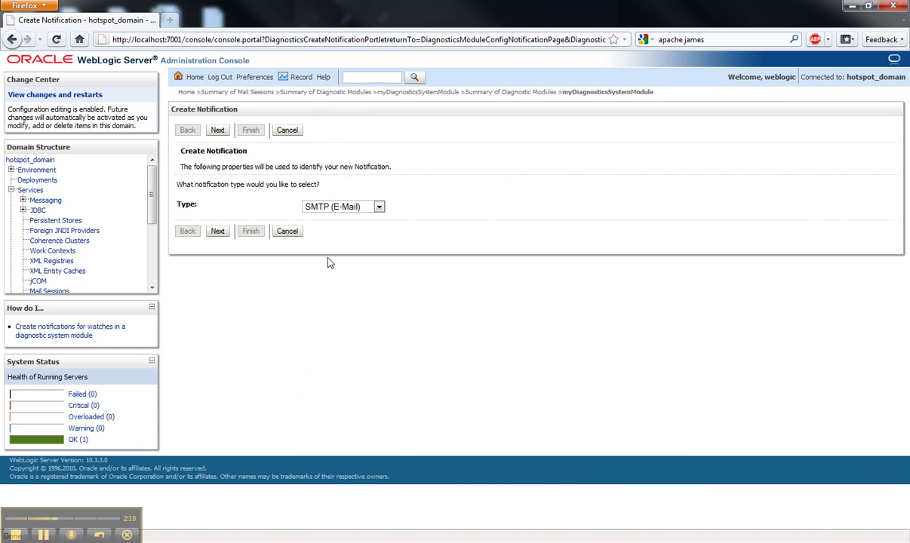
left_click(217, 231)
left_click(450, 225)
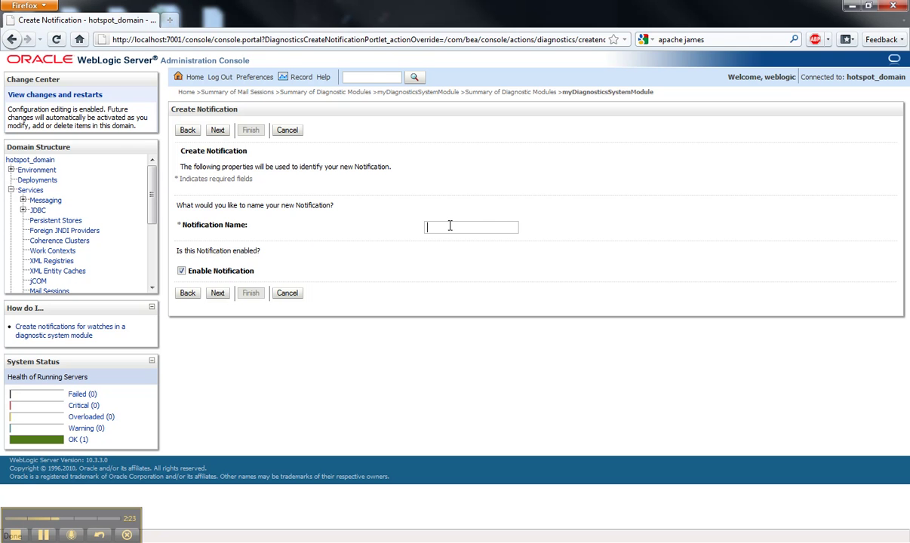
type("we")
left_click(460, 241)
left_click(218, 293)
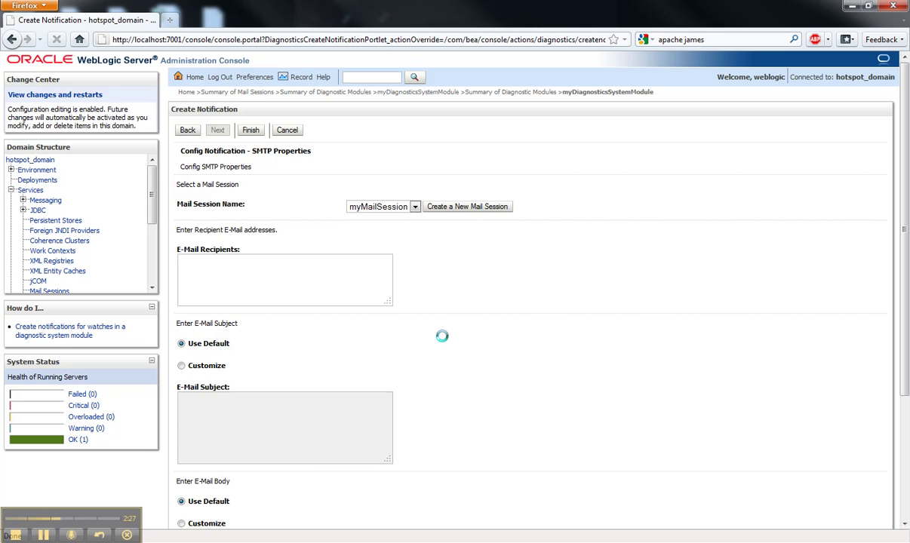
Enter the recipient's e-mail address, customize the subject to "Server is RUNNING!" and finish creating the notification.
left_click(328, 280)
type("weblogic@localhost")
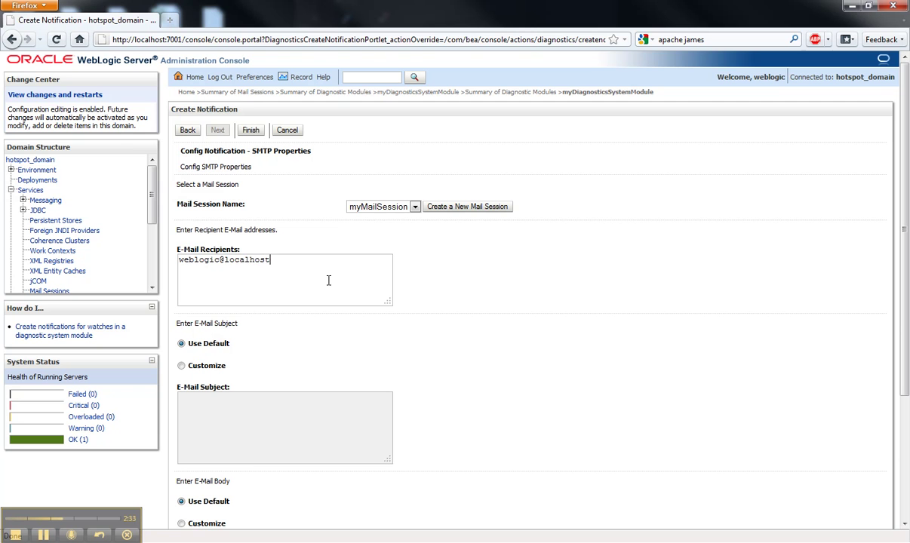
scroll(898, 296, "down", 2)
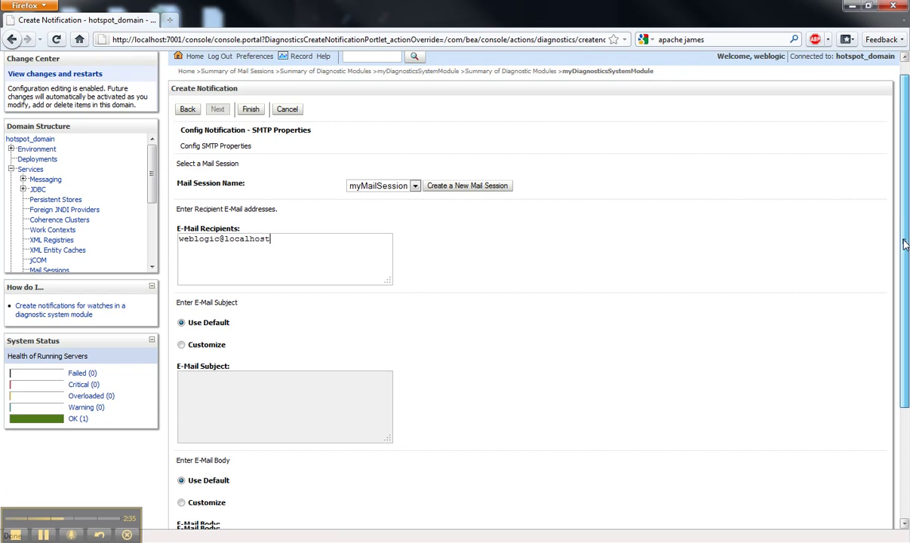
scroll(898, 295, "down", 2)
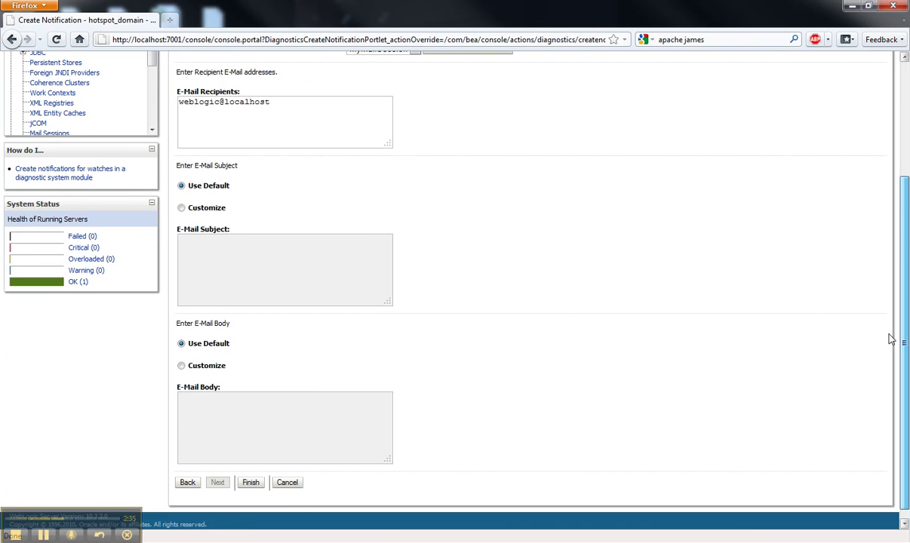
left_click(181, 208)
left_click(247, 263)
type("Server is RUNNING!")
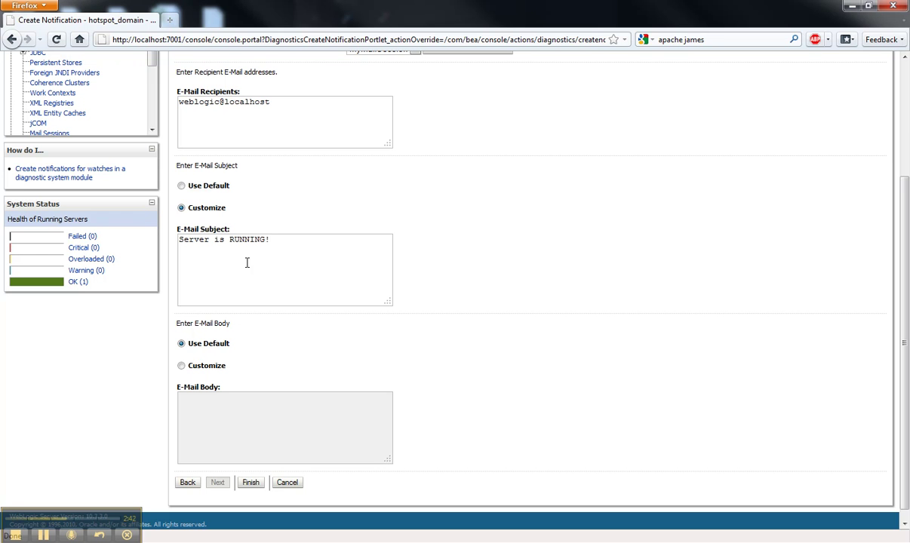
left_click(251, 485)
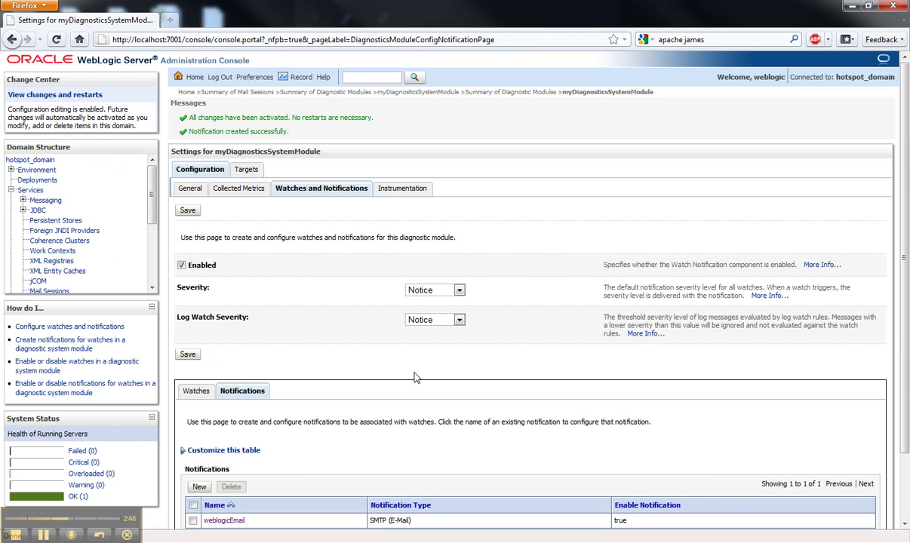
Start a new watch in myDiagnosticsSystemModule, named serverRunningWatch, with the Server Log watch type, and continue to its rule expressions.
scroll(414, 379, "down", 2)
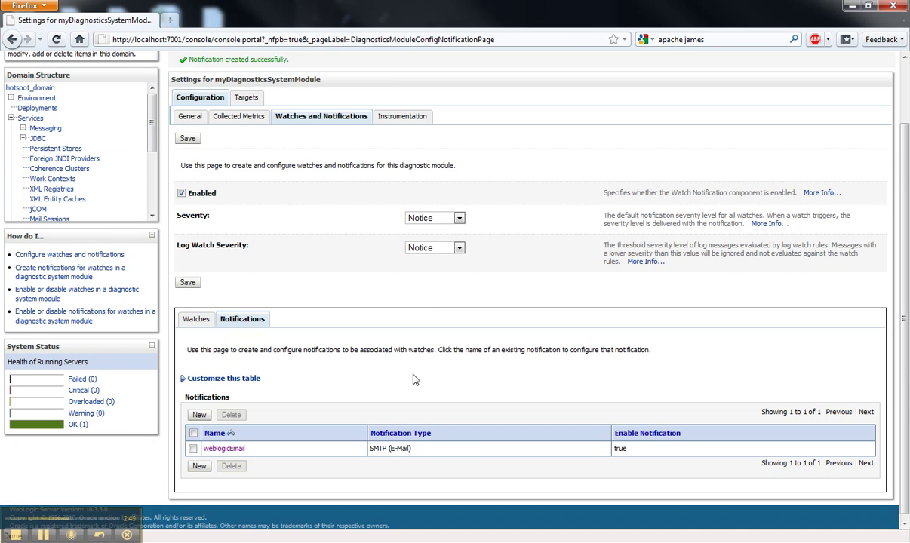
left_click(195, 391)
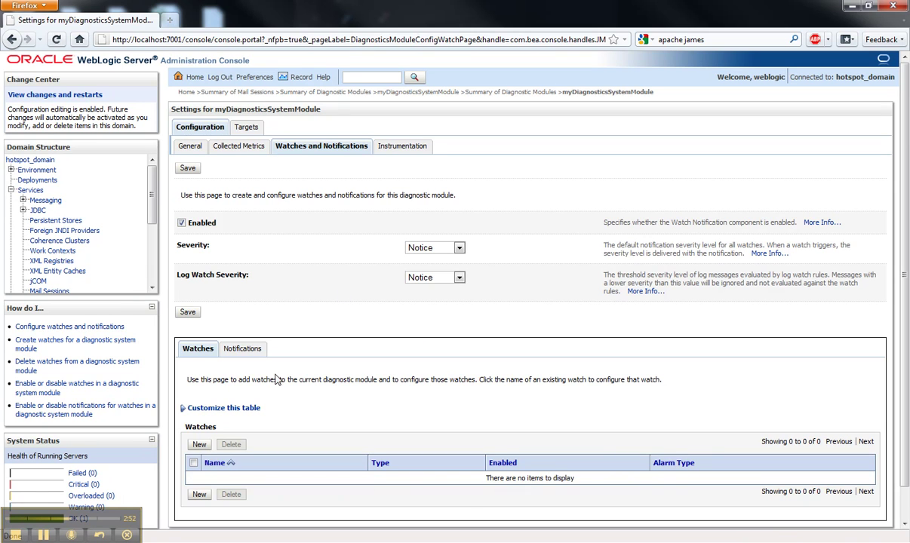
left_click(199, 444)
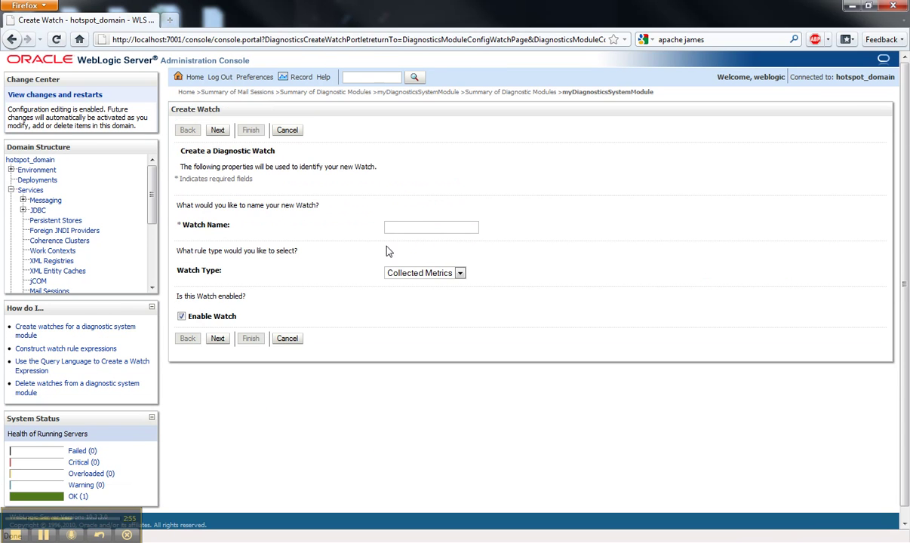
left_click(468, 227)
type("ser")
key("Down")
key("Tab")
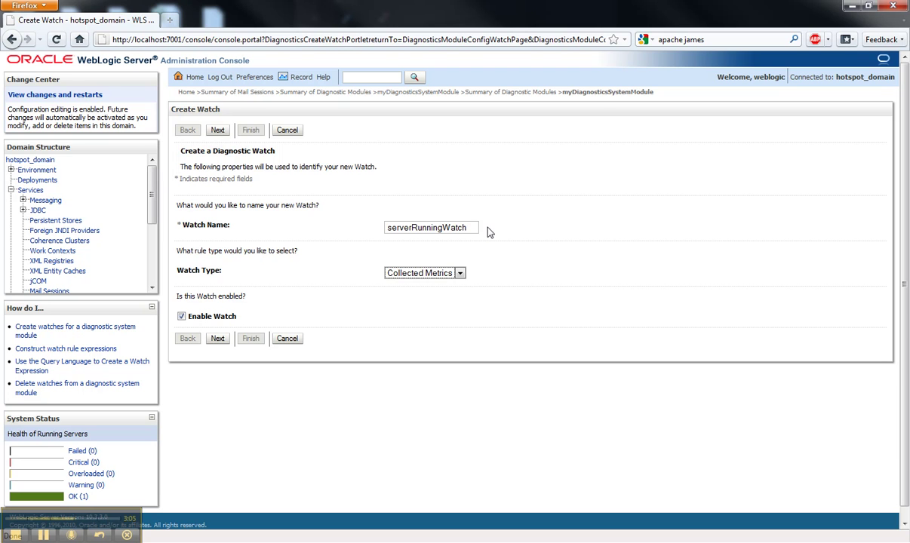
left_click(446, 277)
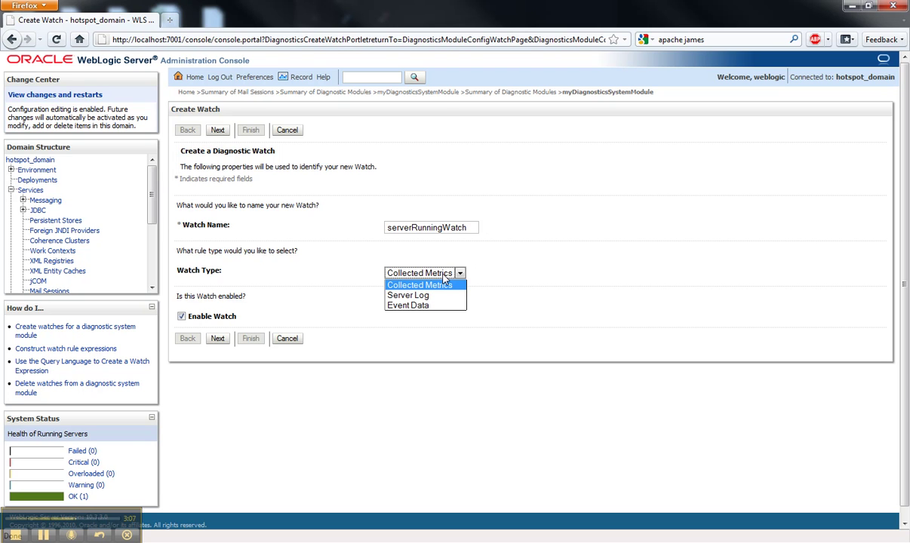
left_click(414, 297)
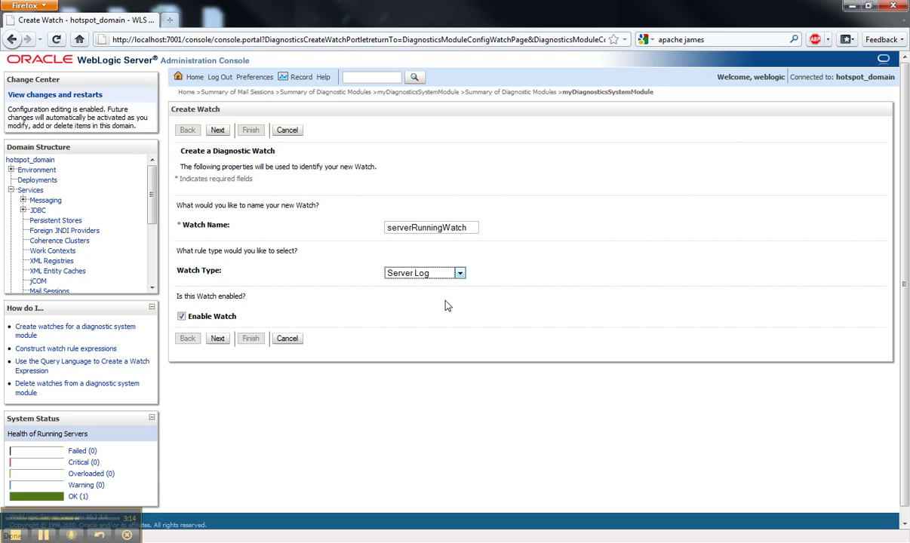
left_click(215, 338)
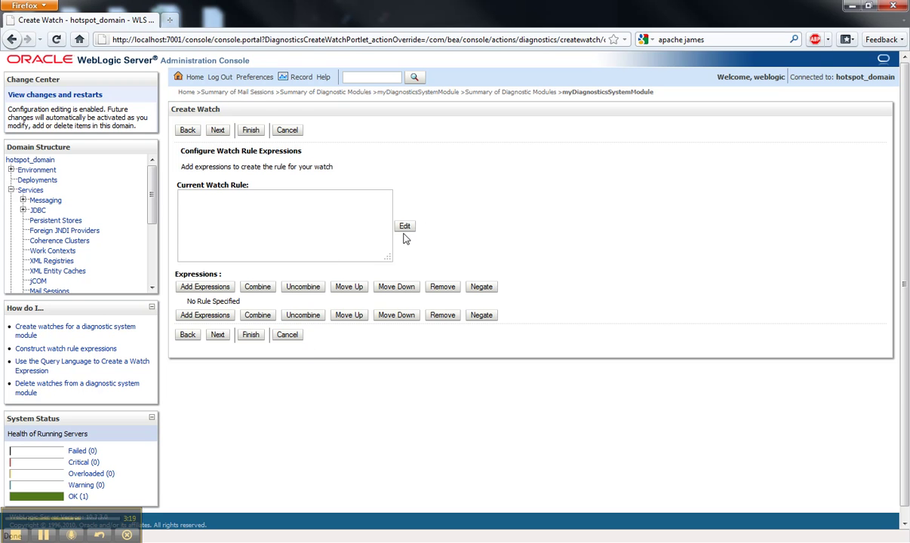
Add a rule expression with message attribute MSGID, operator = and value BEA-000360, copying the message ID from the server's command window.
left_click(204, 286)
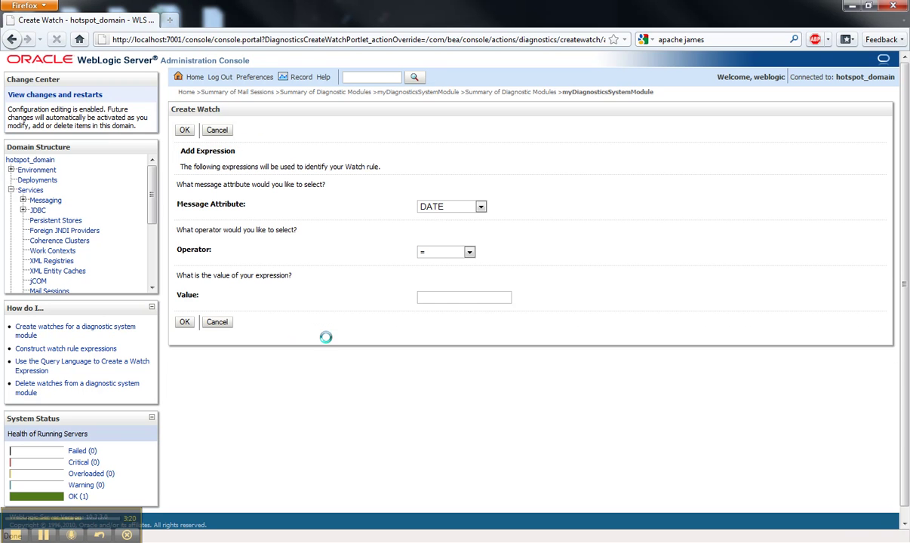
left_click(459, 207)
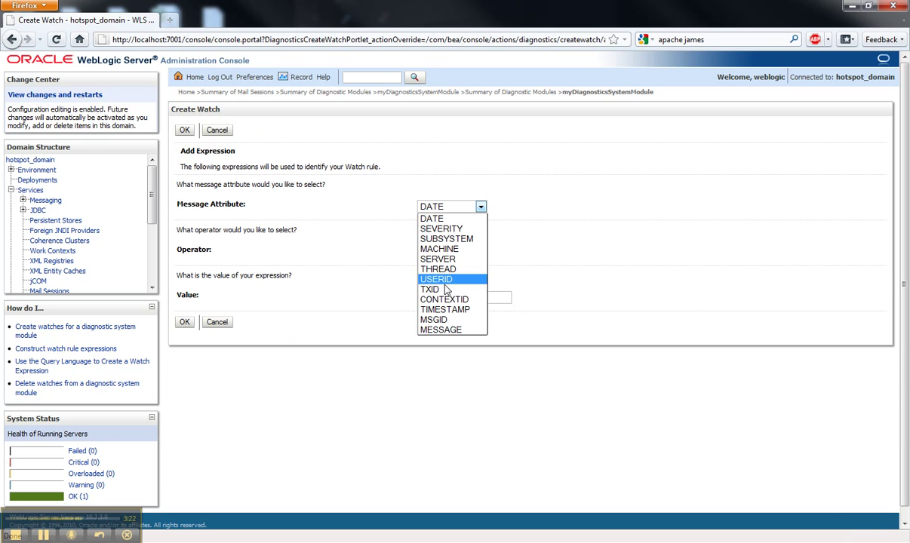
left_click(441, 322)
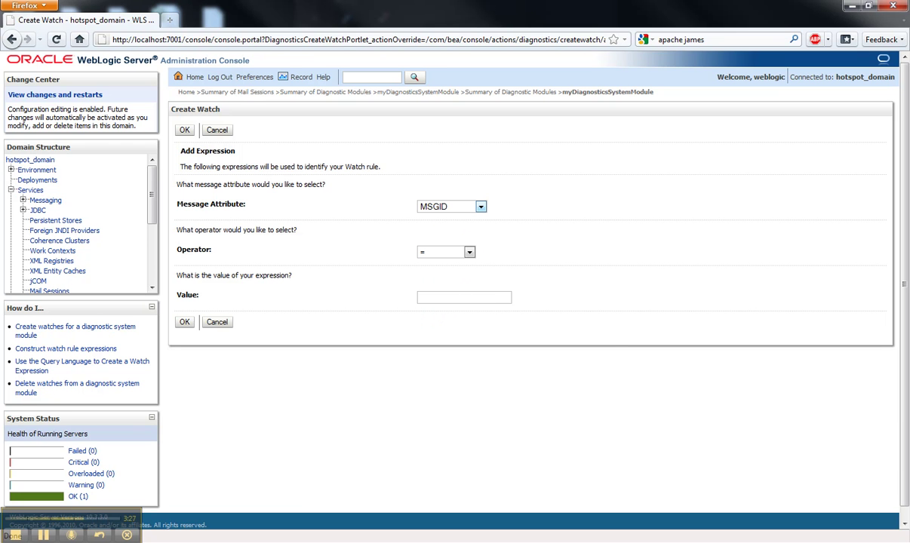
key("alt+Tab")
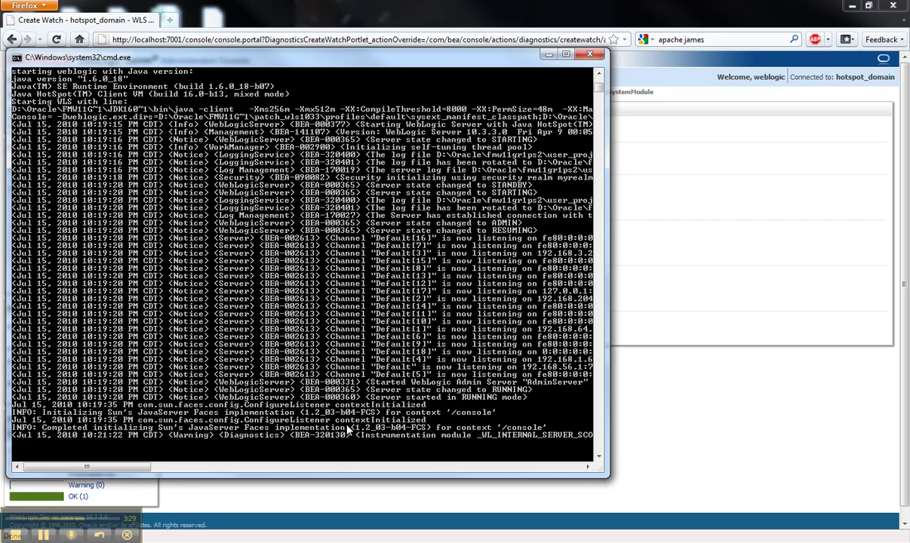
left_click_drag(307, 401, 339, 381)
right_click(339, 381)
left_click(664, 288)
left_click(438, 296)
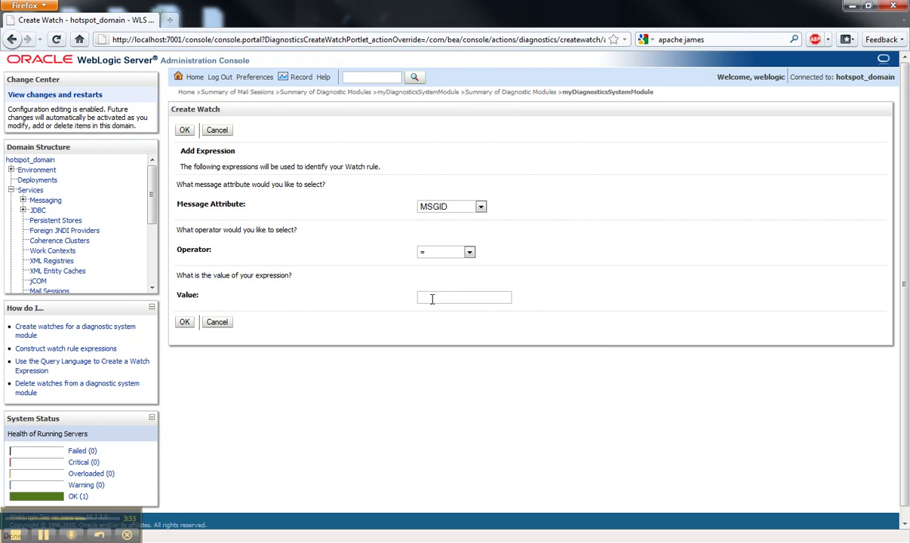
type("BEA-000360")
left_click(182, 321)
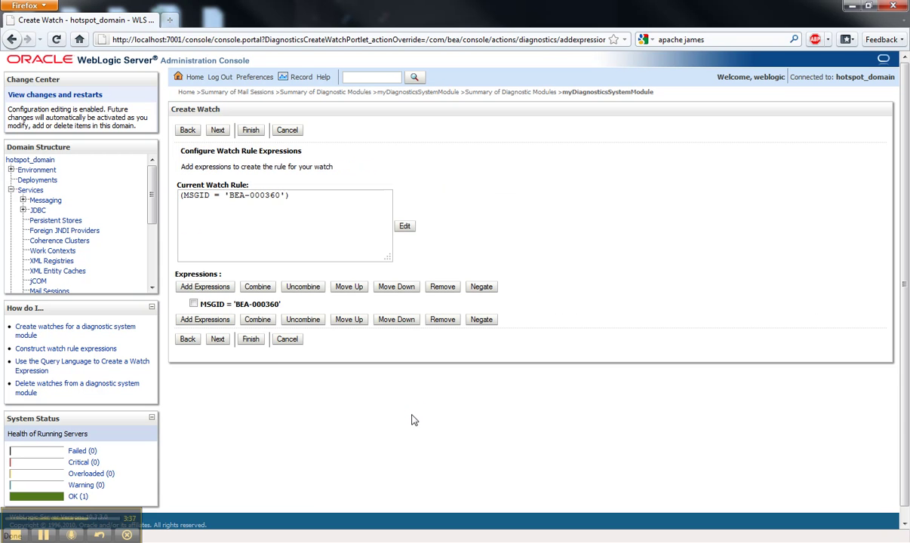
Finish creating the watch without an alarm and with weblogicEmail as its chosen notification, and save the module's settings.
left_click(217, 339)
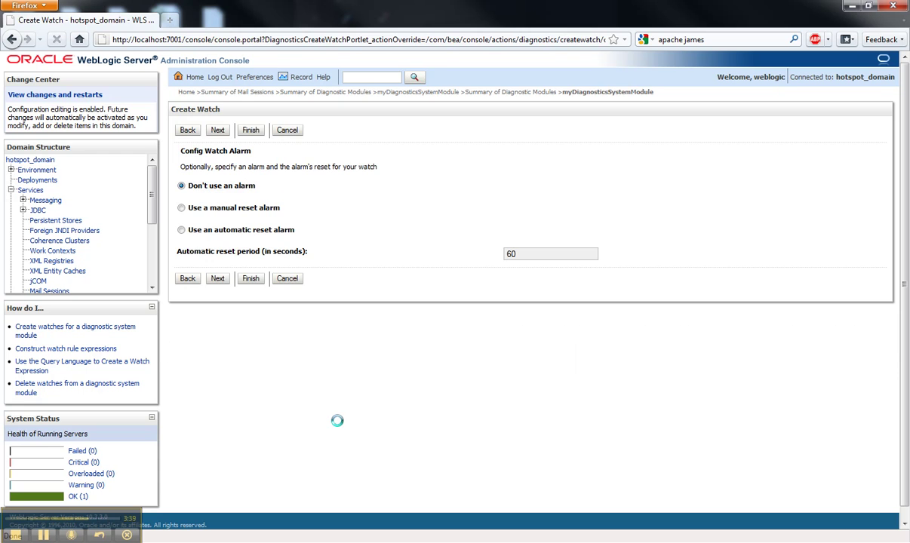
left_click(217, 279)
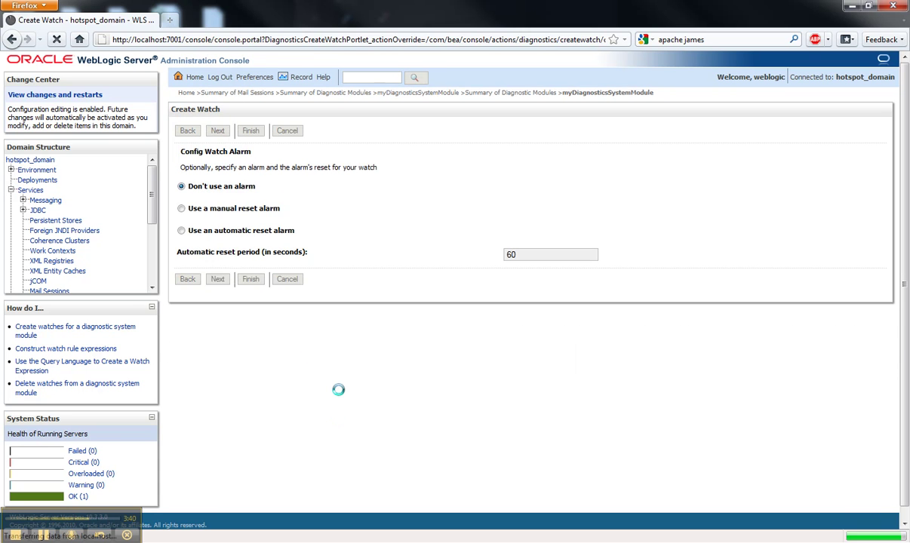
left_click(187, 226)
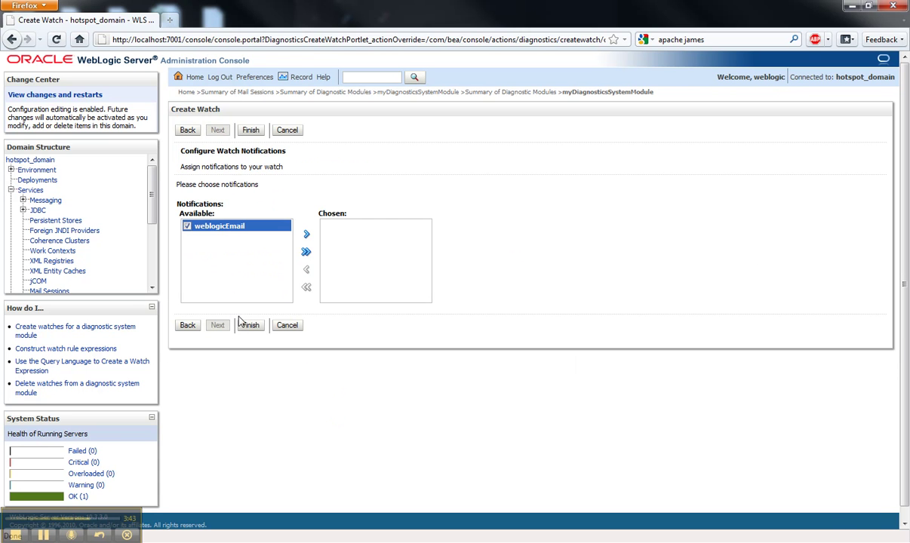
left_click(306, 236)
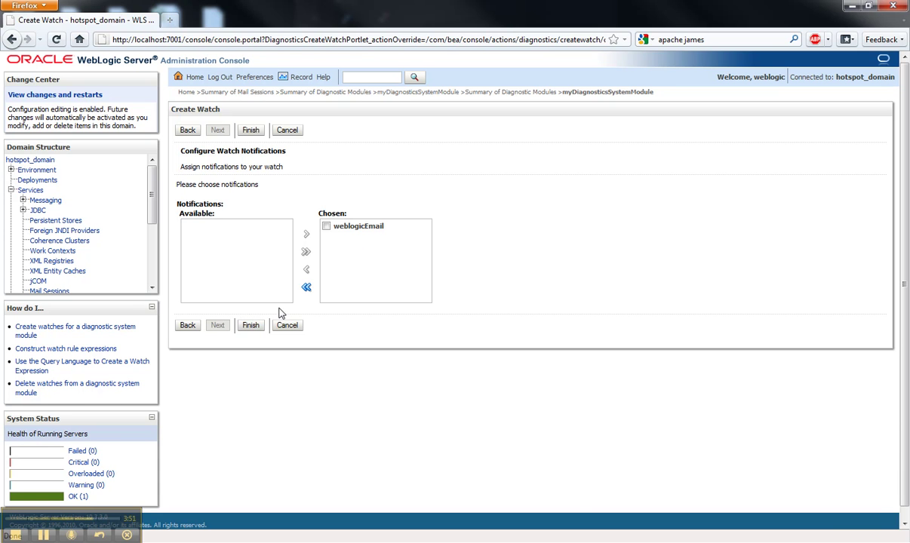
left_click(251, 325)
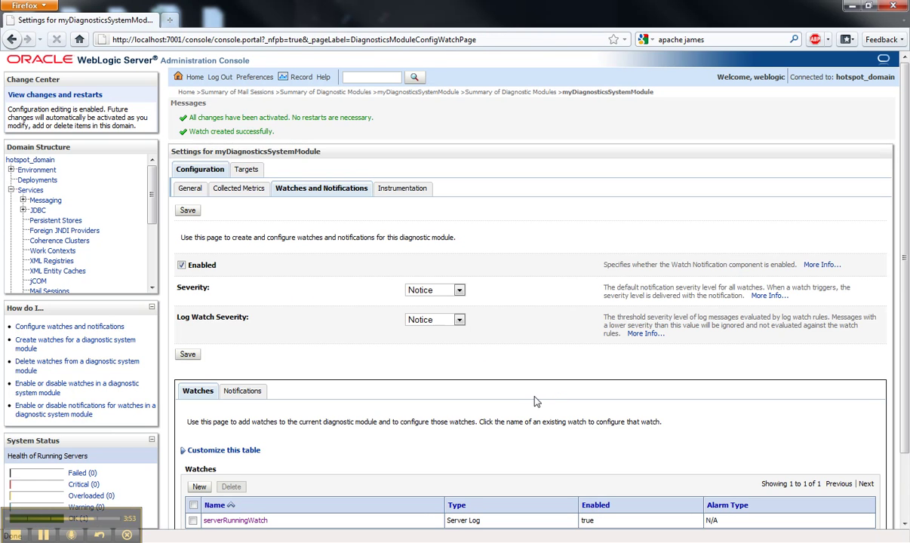
scroll(548, 400, "down", 2)
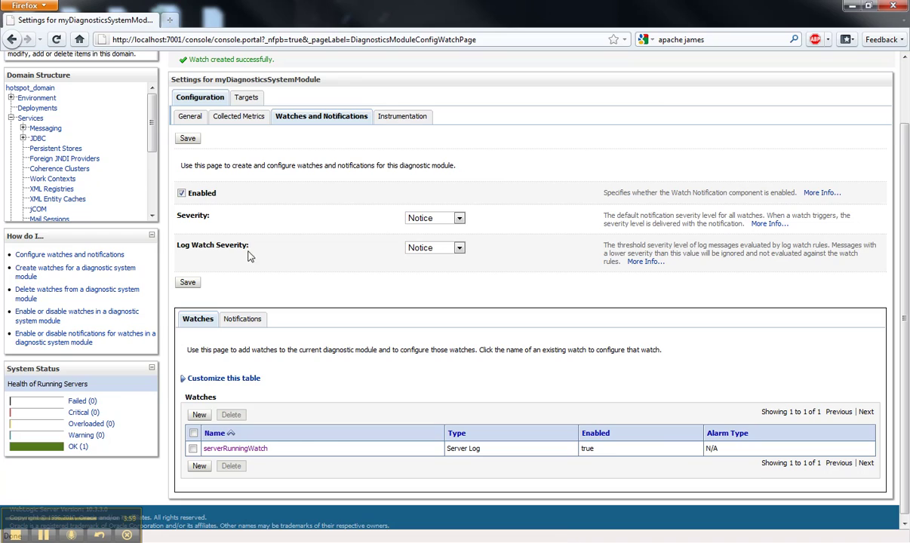
left_click(187, 138)
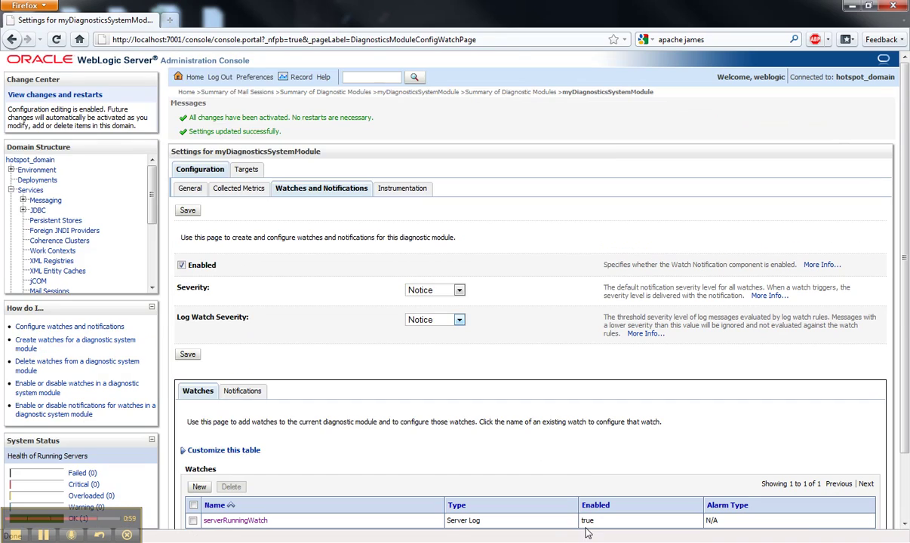
Shut down the WebLogic server in its command window and restart it with startWebLogic.cmd from the domain's bin folder, widening the new window.
key("alt+Tab")
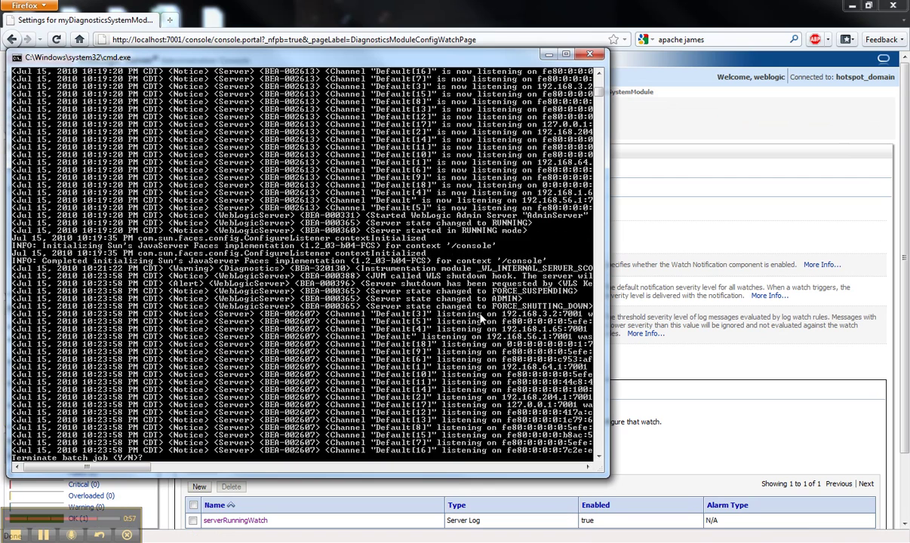
key("alt+Tab")
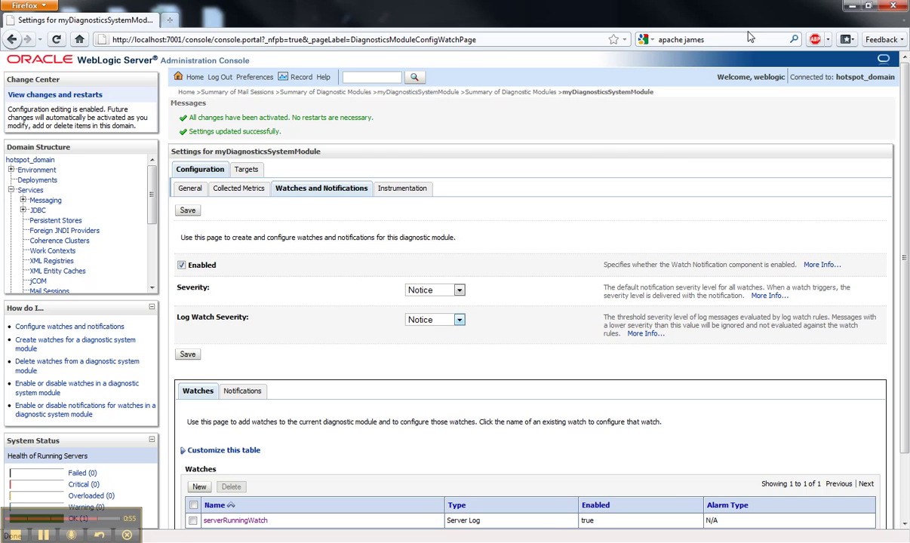
left_click(43, 535)
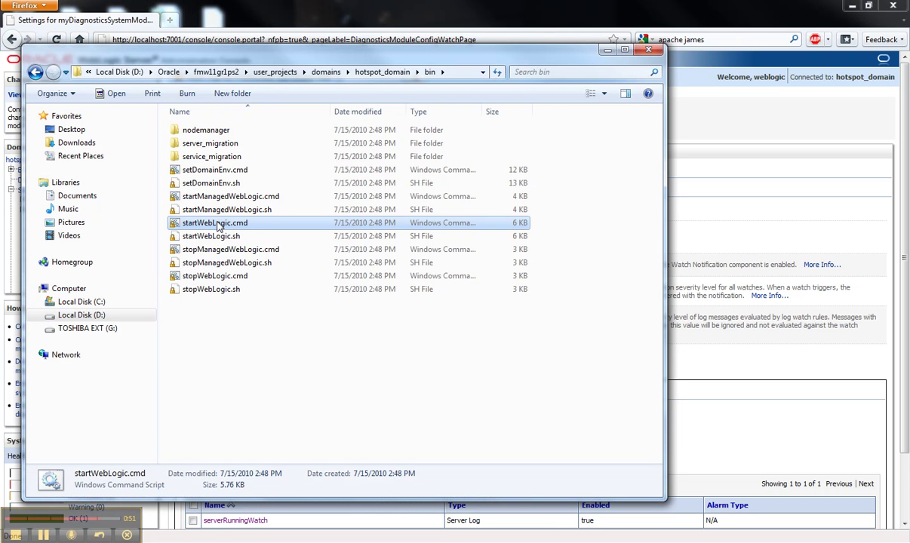
double_click(215, 223)
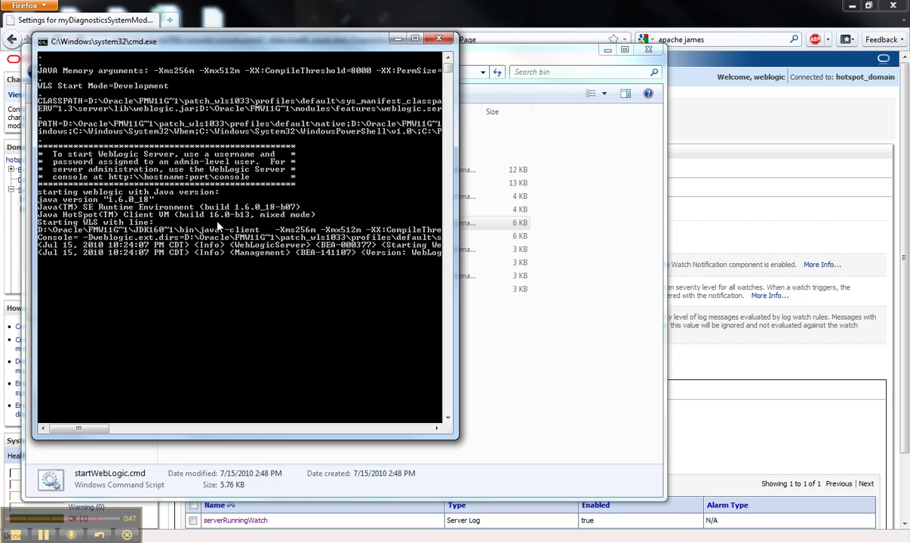
left_click_drag(446, 429, 815, 466)
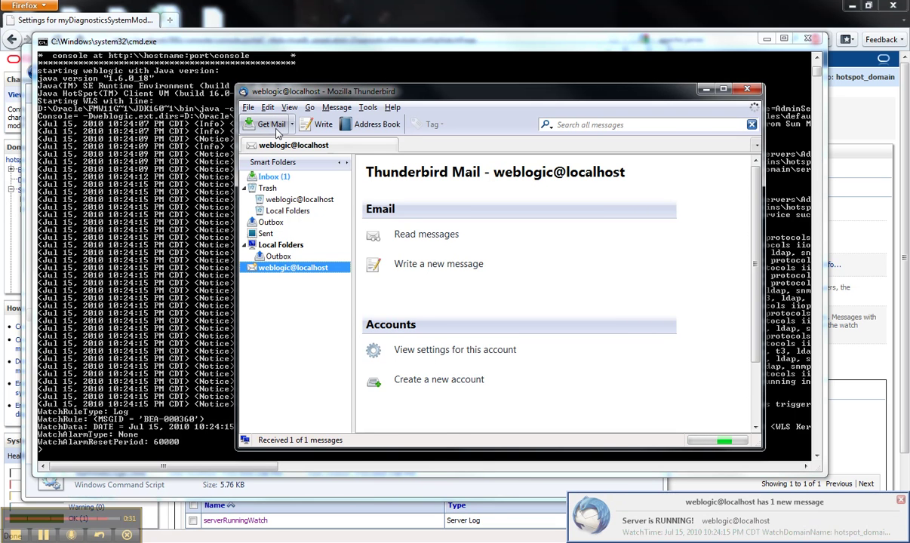
In Thunderbird, open the "Server is RUNNING!" message in the Inbox to check the watch notification.
left_click(260, 177)
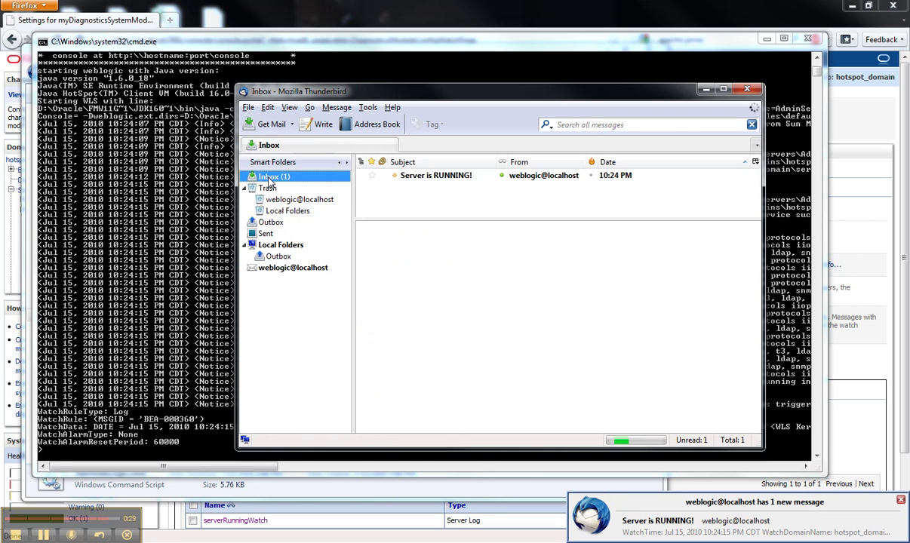
left_click(392, 175)
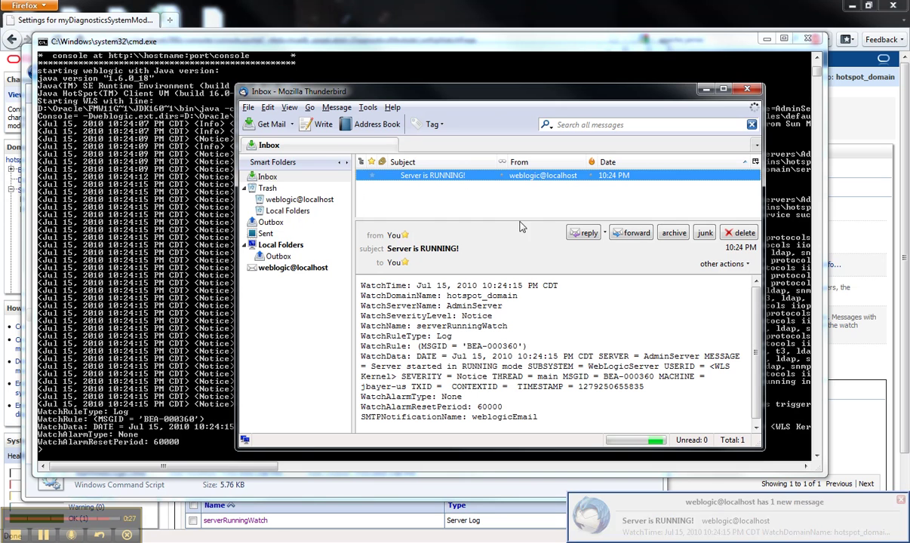